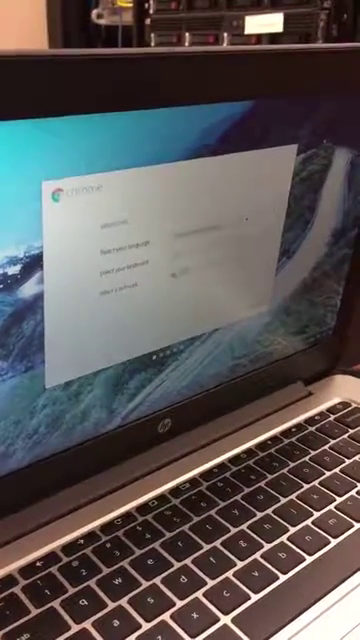
pyautogui.press('Return')
pyautogui.press('Return')
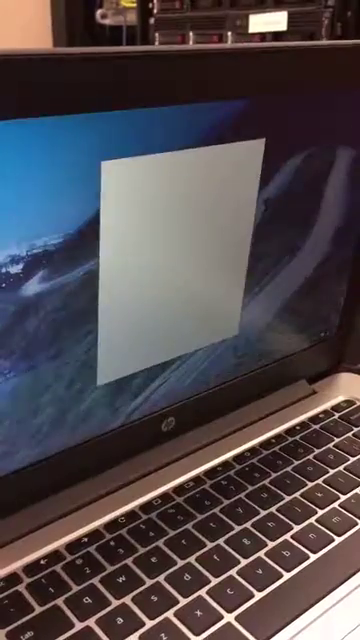